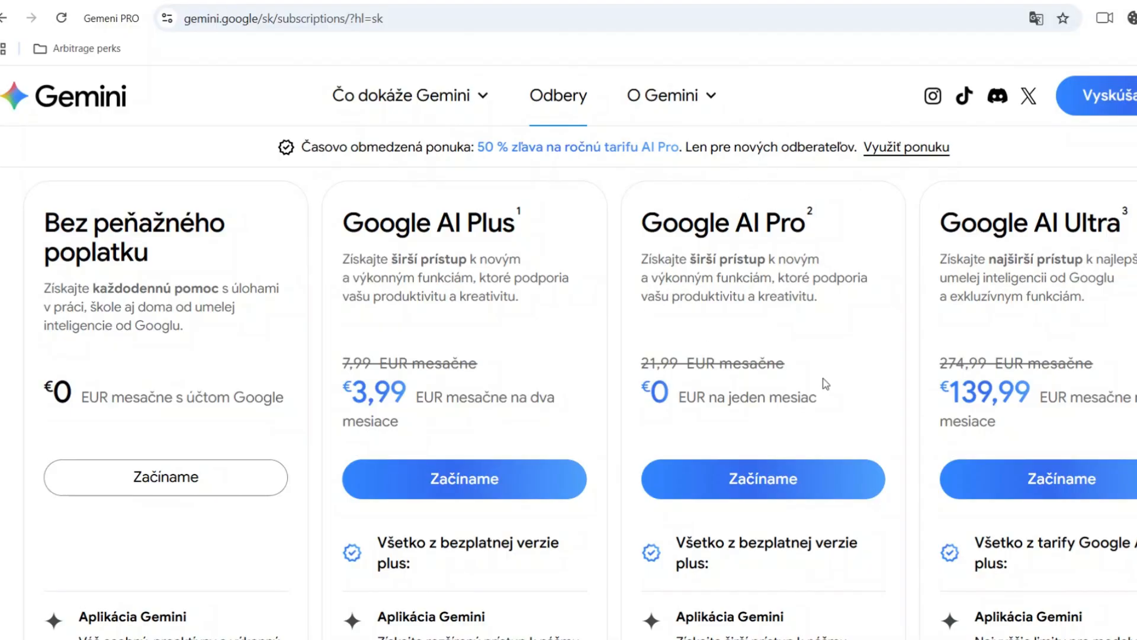
Compare the features and prices of the Gemini subscription plans, focusing on the Google AI Pro plan.
scroll(569, 402, down, 7)
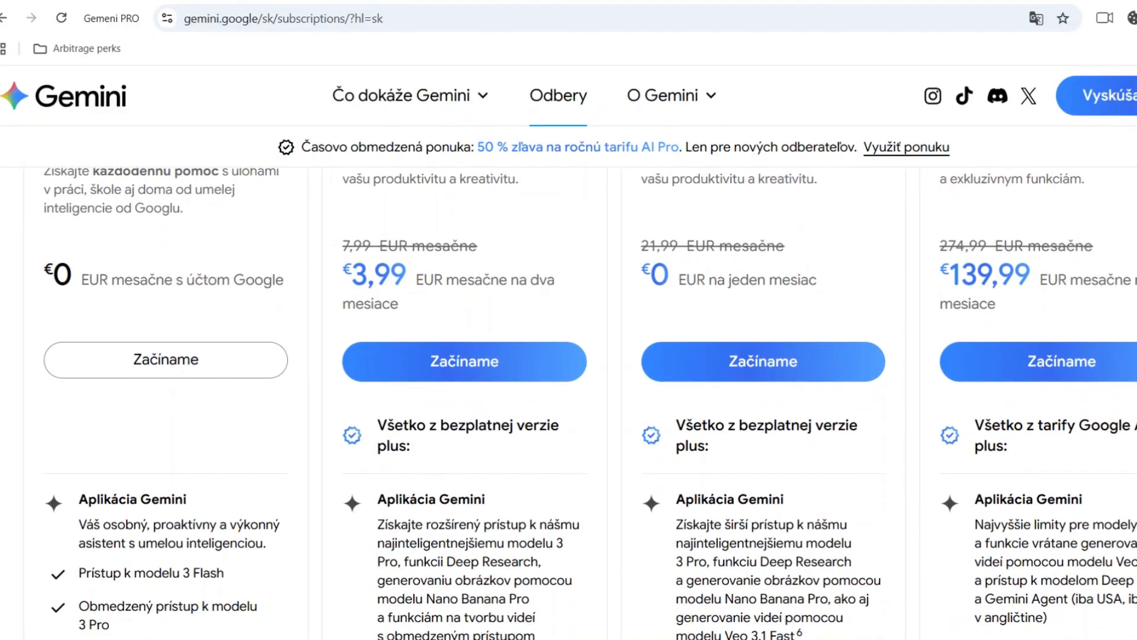
scroll(569, 403, down, 3)
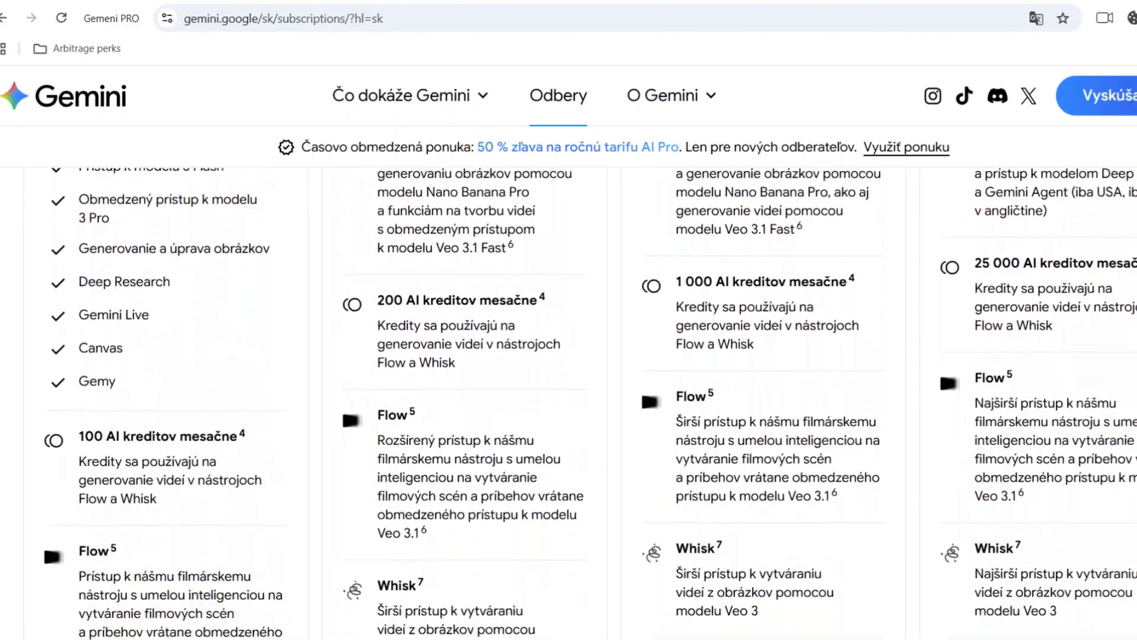
scroll(568, 403, up, 10)
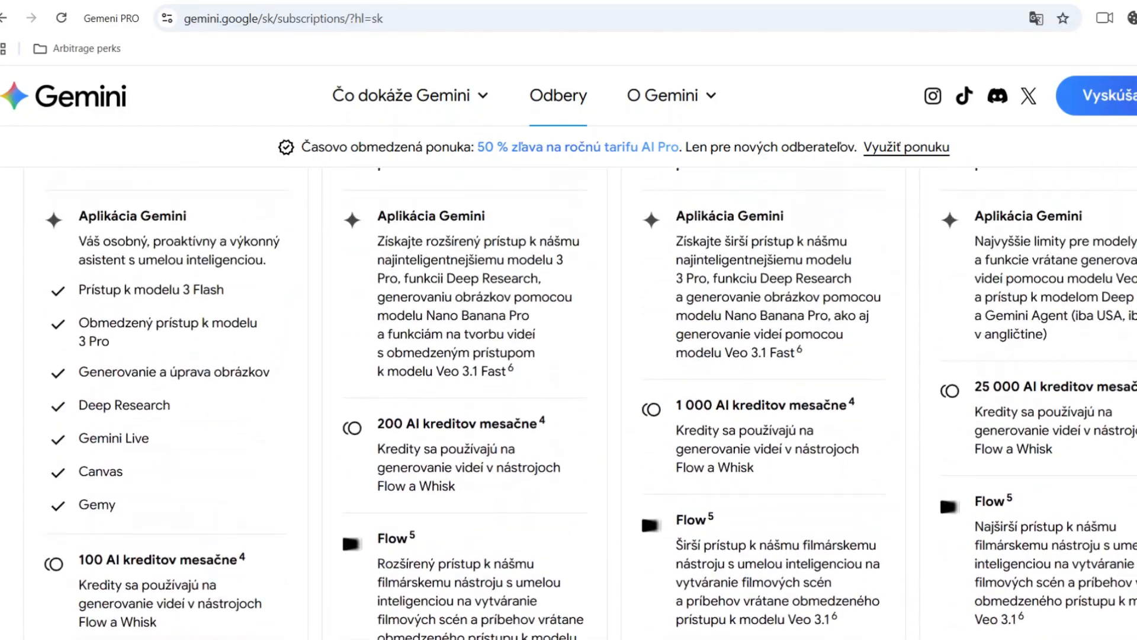
scroll(569, 403, up, 1)
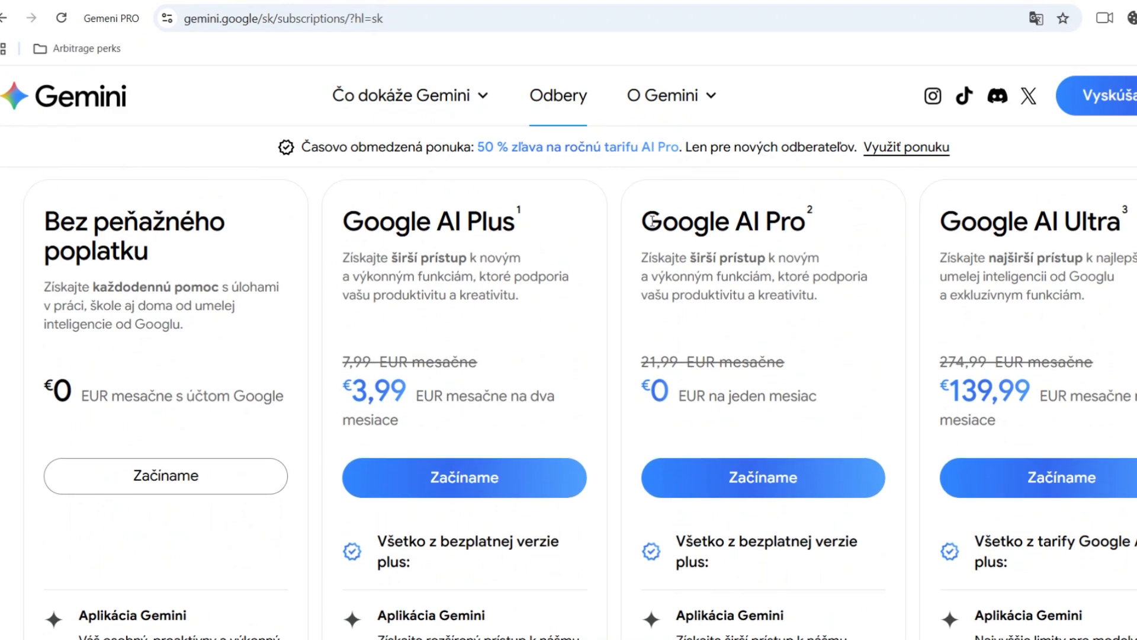
drag(644, 220, 844, 234)
click(844, 234)
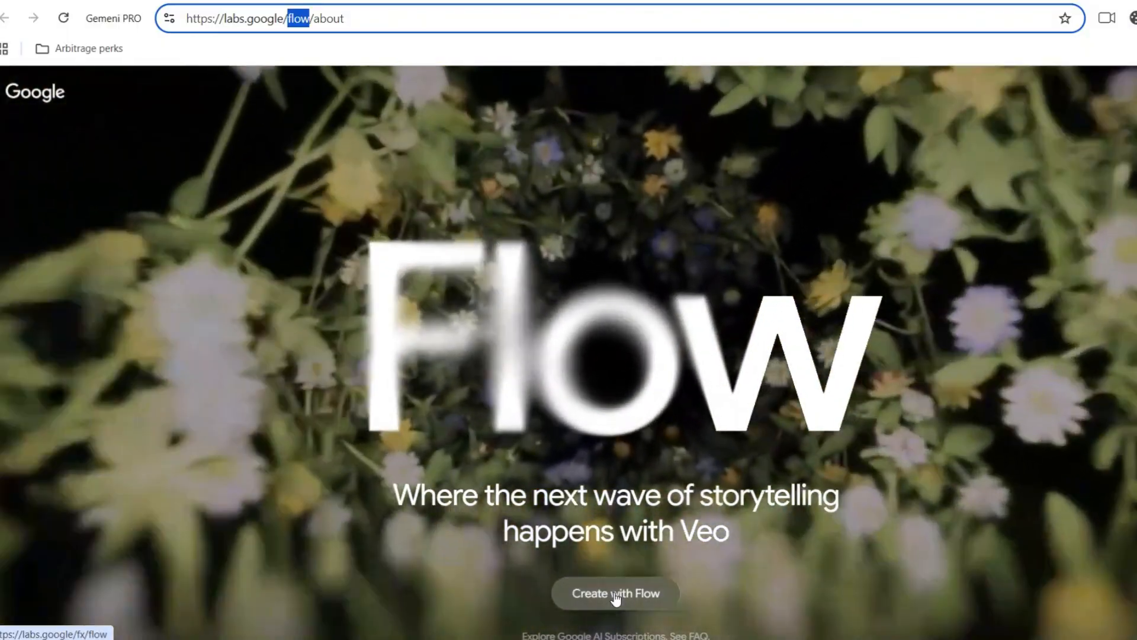
Create a new project in Flow and upload the gent1 image, cropped to landscape, as source material for image creation.
click(615, 595)
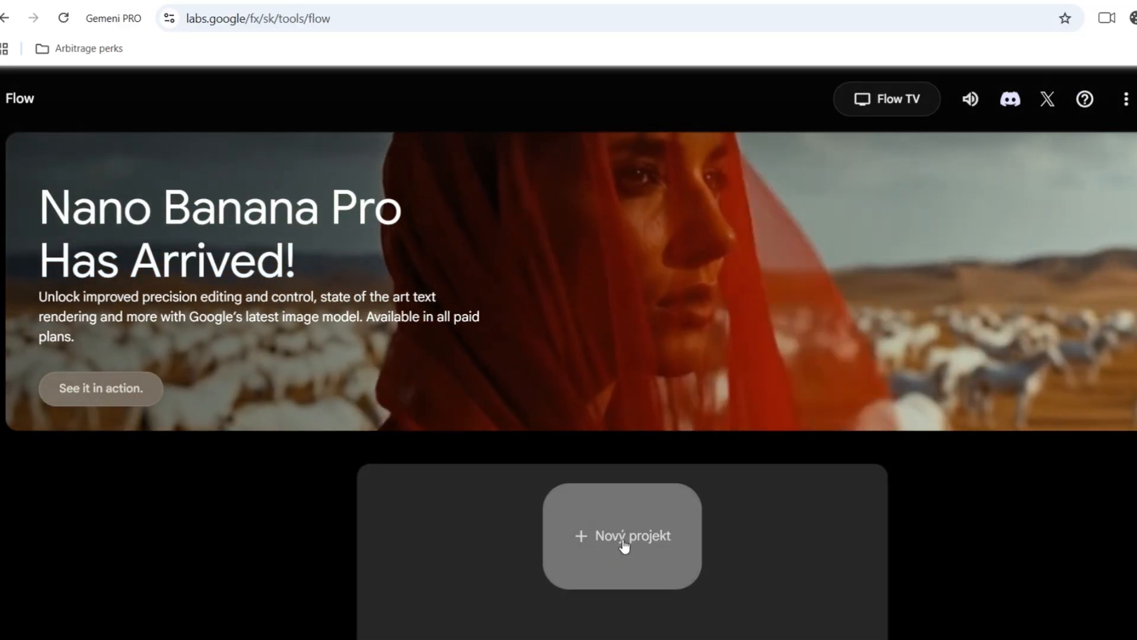
click(624, 541)
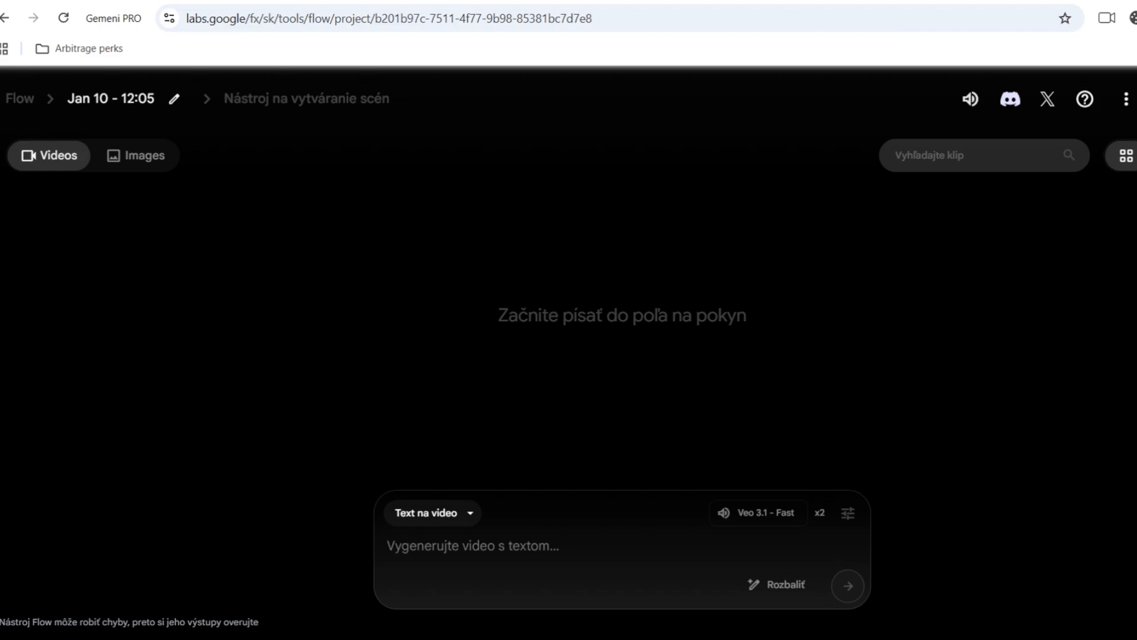
click(405, 587)
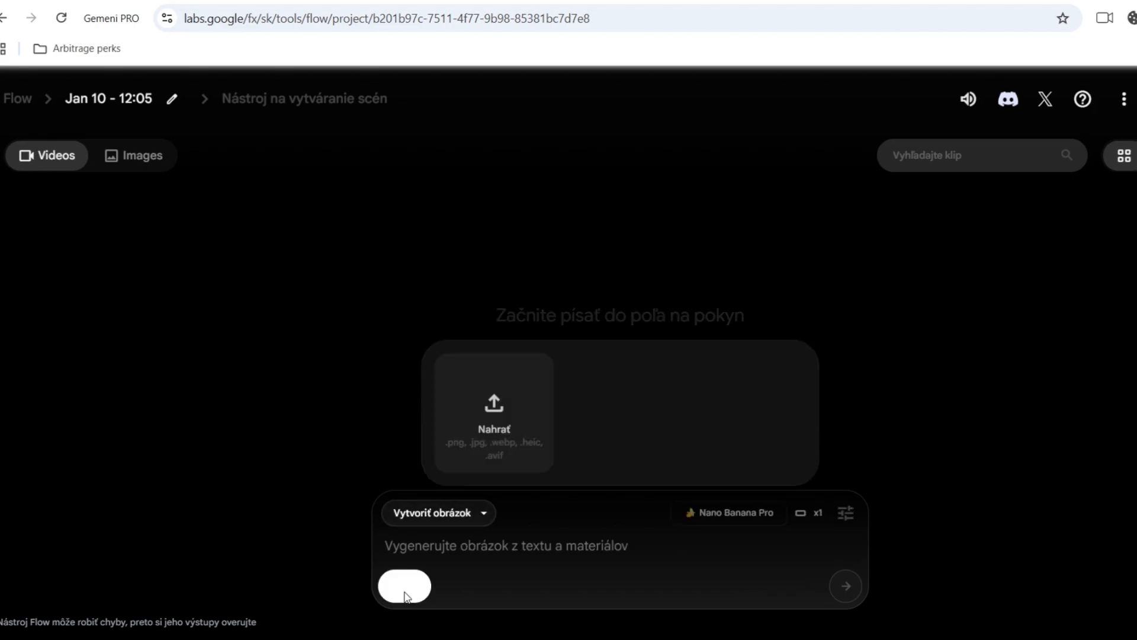
click(536, 468)
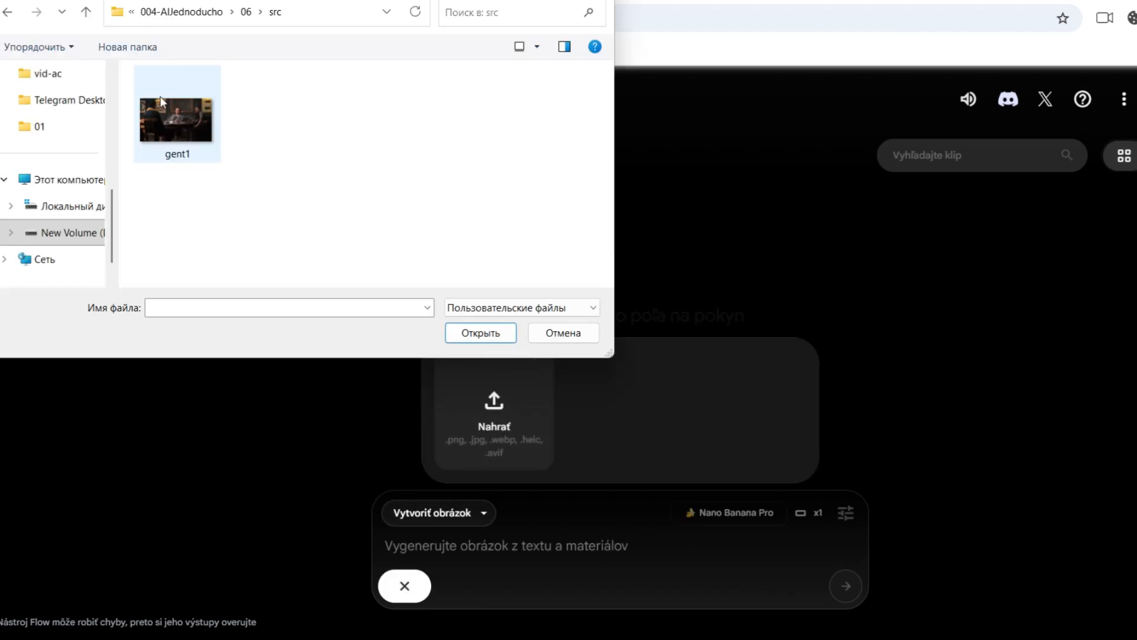
double_click(172, 115)
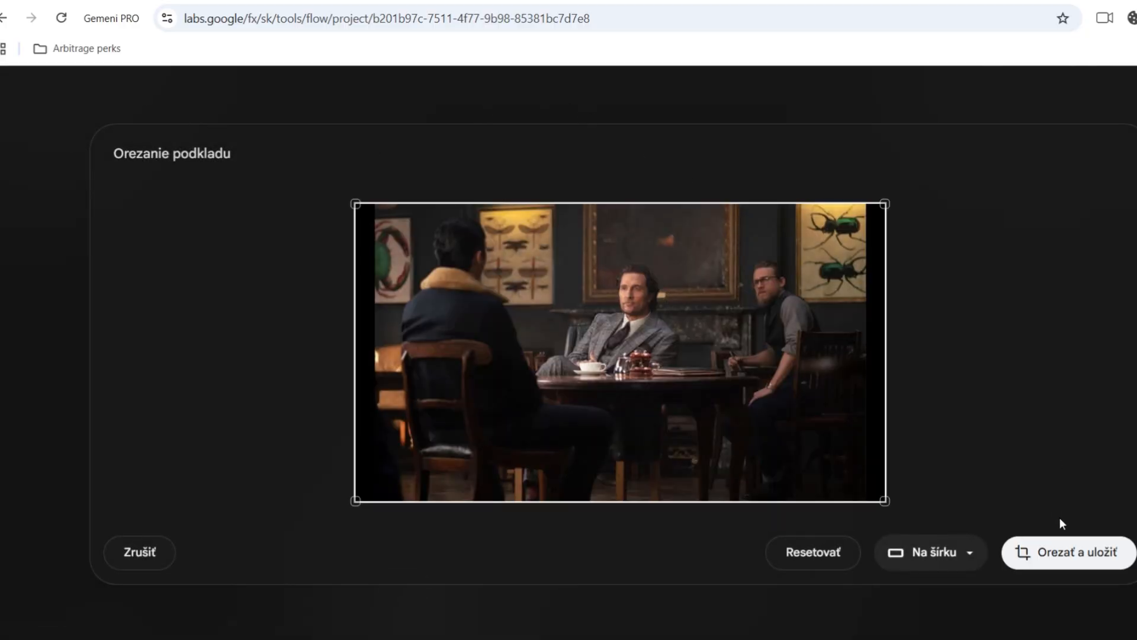
click(1044, 554)
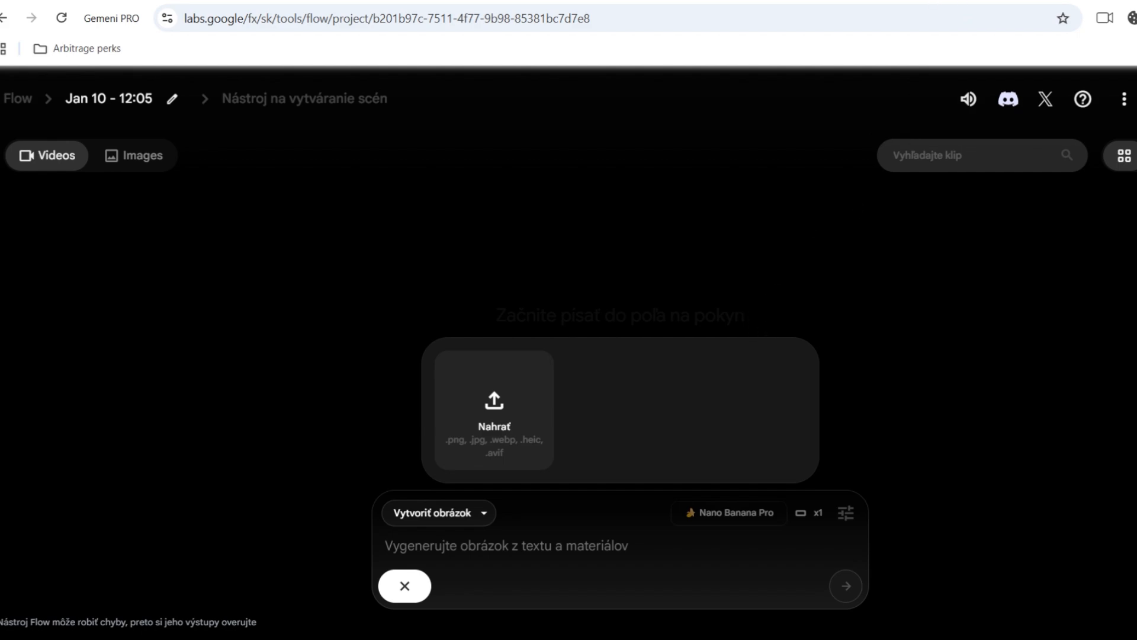
Switch to LMArena and choose the gemini-3-pro-image-preview-2k (nano-banana-pro) model for image generation in direct chat.
key(ctrl+Tab)
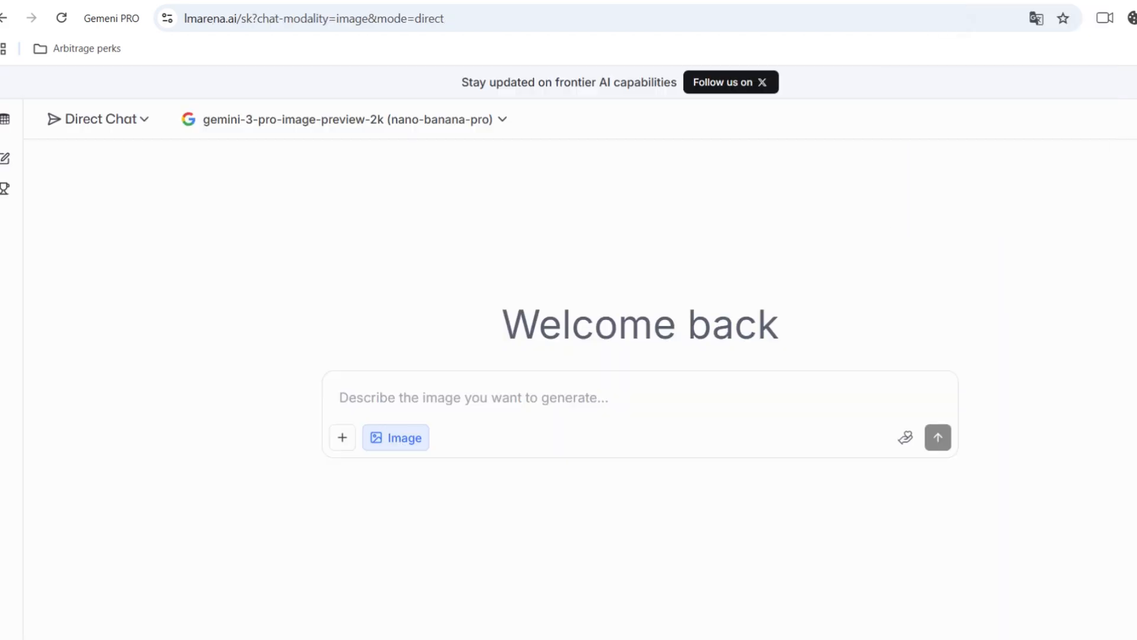
click(203, 19)
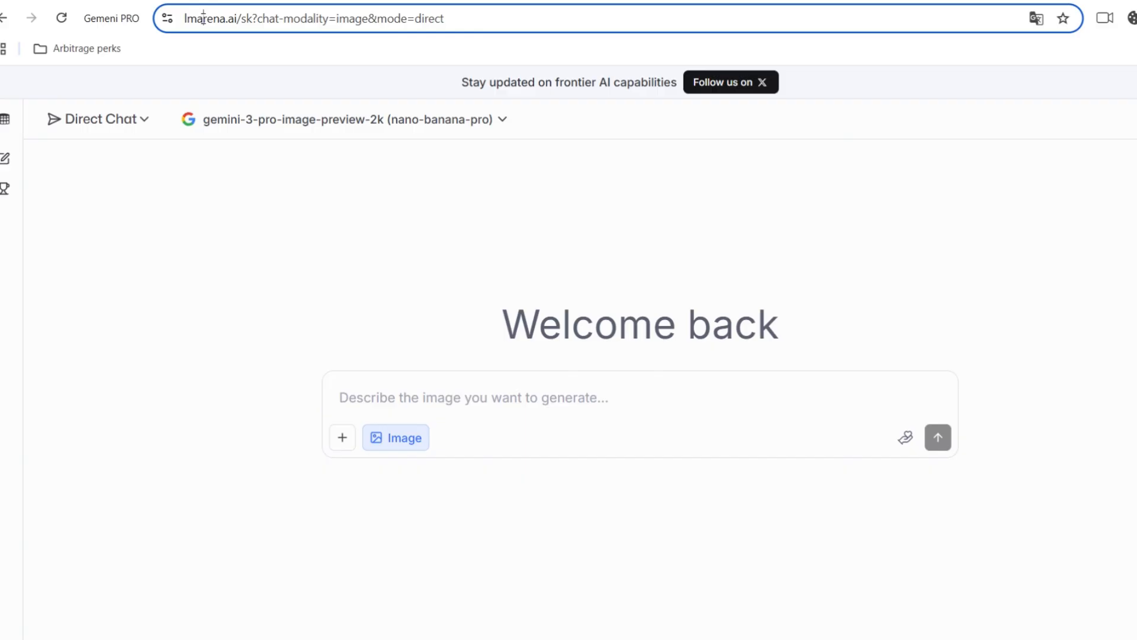
double_click(203, 19)
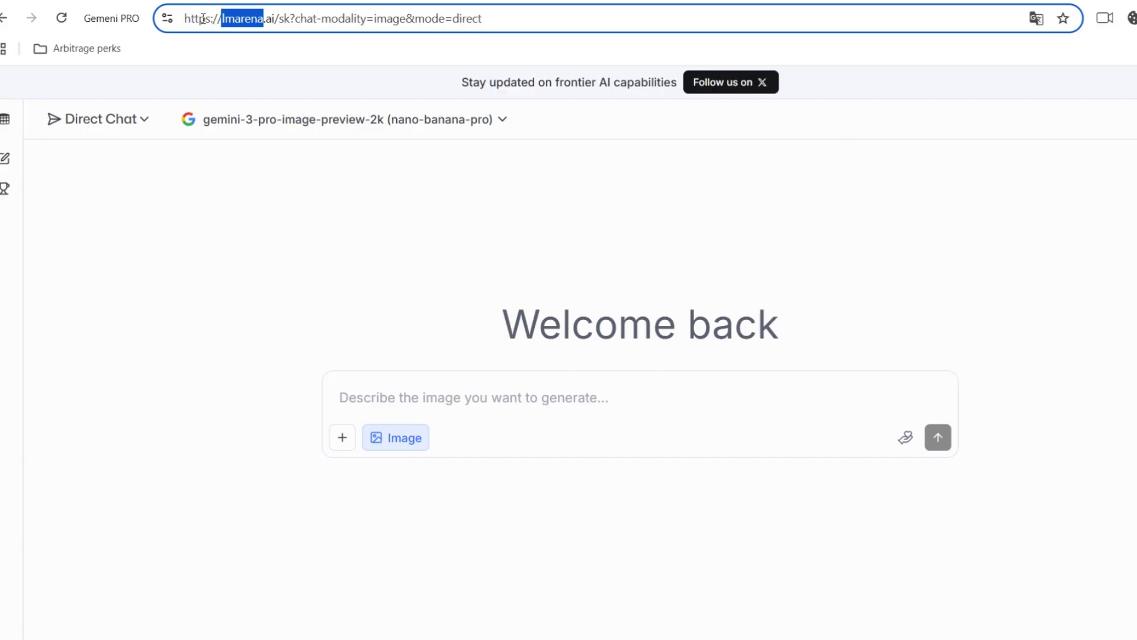
click(156, 178)
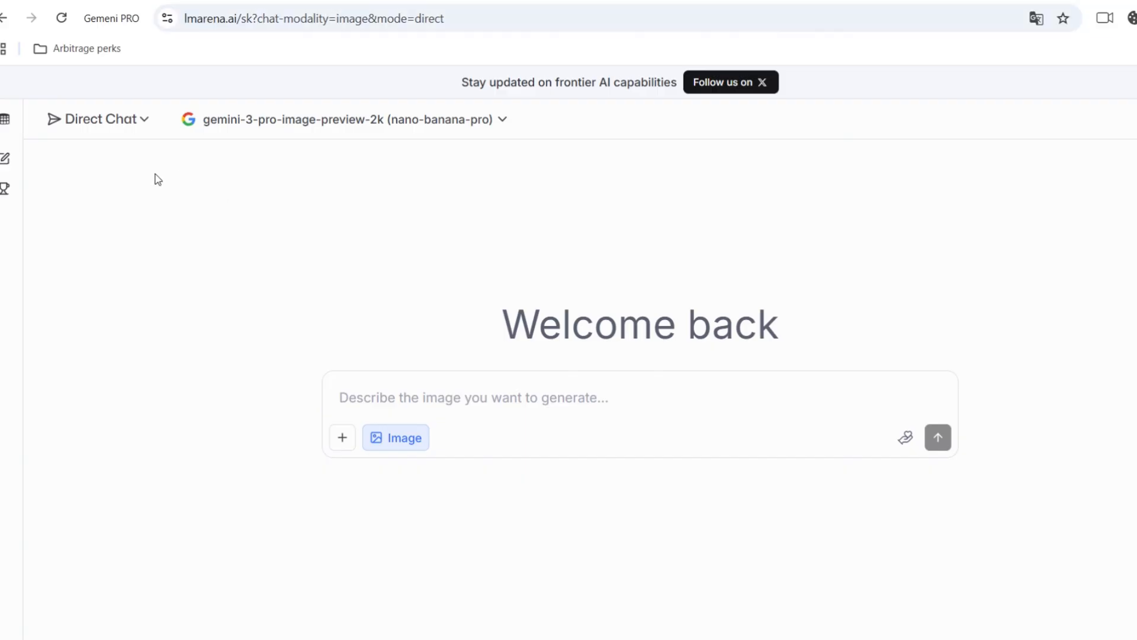
click(485, 127)
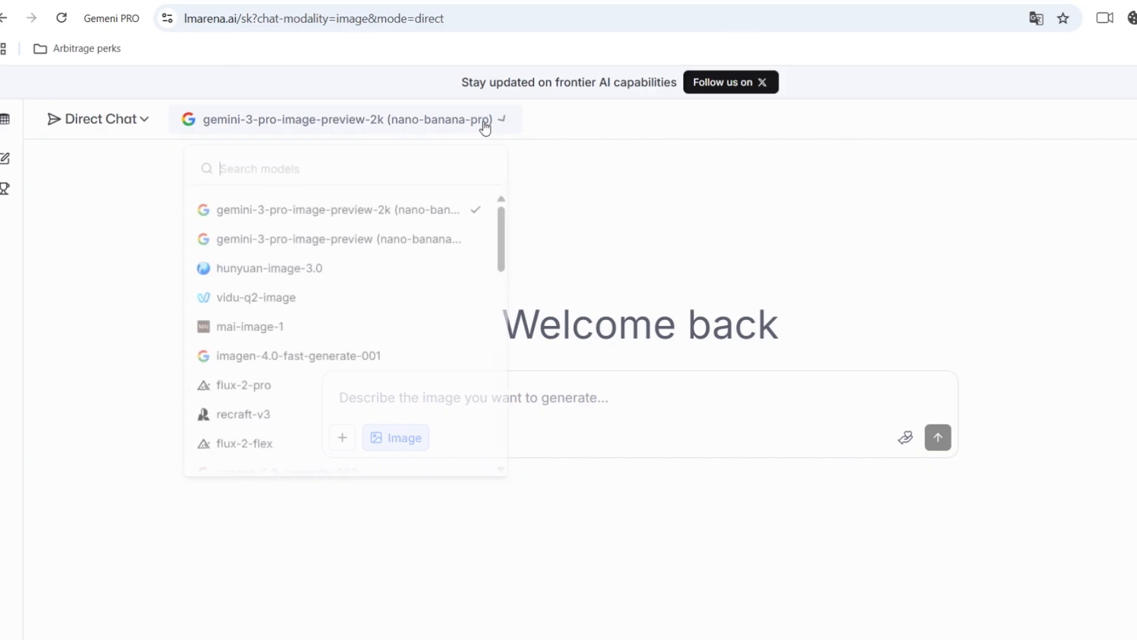
click(397, 216)
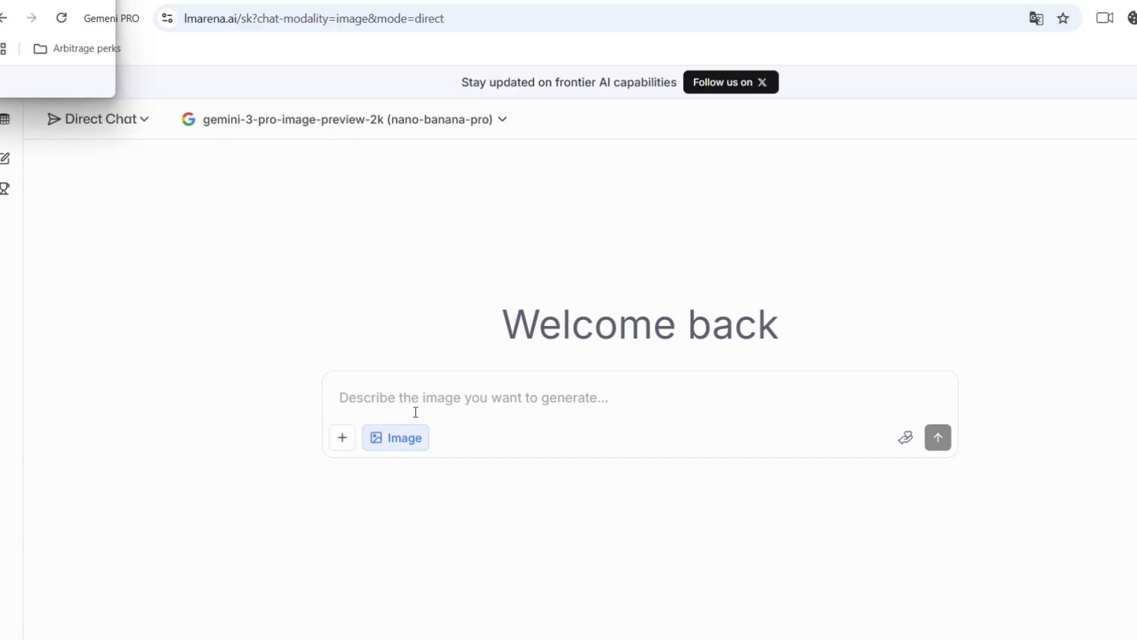
Attach the gent1 image, generate a behind-the-scenes film-set recreation of it without poster text or graphics, and view the result enlarged.
click(344, 441)
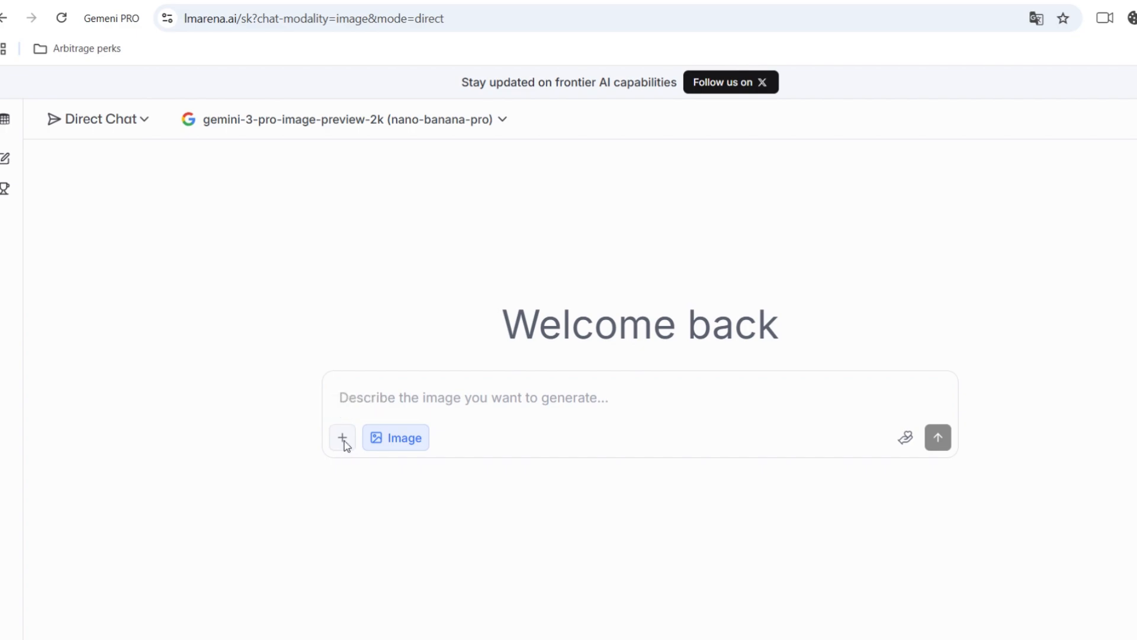
double_click(180, 114)
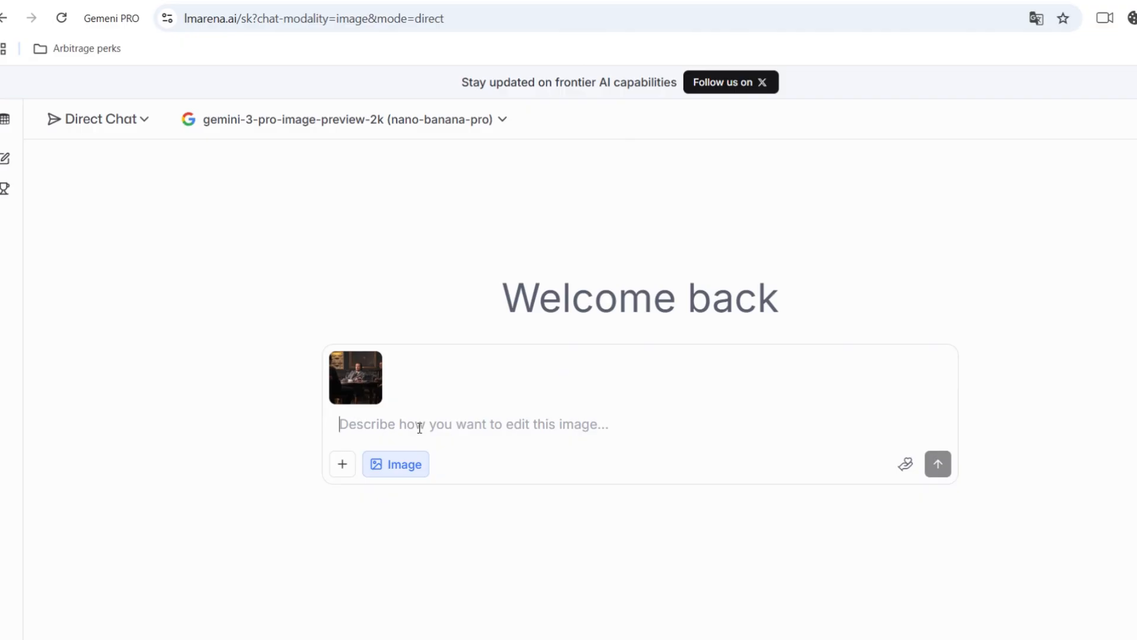
text(Create a behind-the-scenes film-set recreation of the input image. Do NOT include any poster text or graphic elements. Rebuild the scene exactly as if a film crew is shooting the original image. Match the character's pose, clothing, hair, angle, and expression. Match the lighting direction, intensity, shadows, and color temperature. Add the appropriate camera rig, tripods, light stands, softboxes, flags, gels, monitors, boom arms, and set dressing that would realistically be used to film this shot. Keep the room layout, furniture, props, and environment consistent with the input image, but show them from a wider BTS angle. Everything should look physically accurate to real film production practices.)
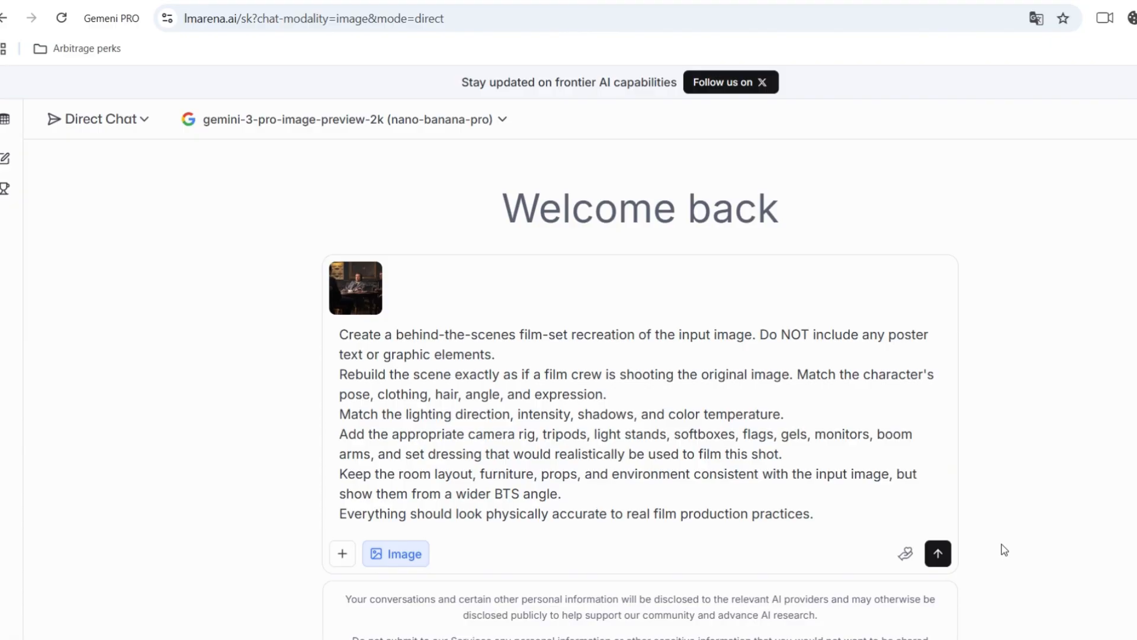
click(941, 554)
click(840, 472)
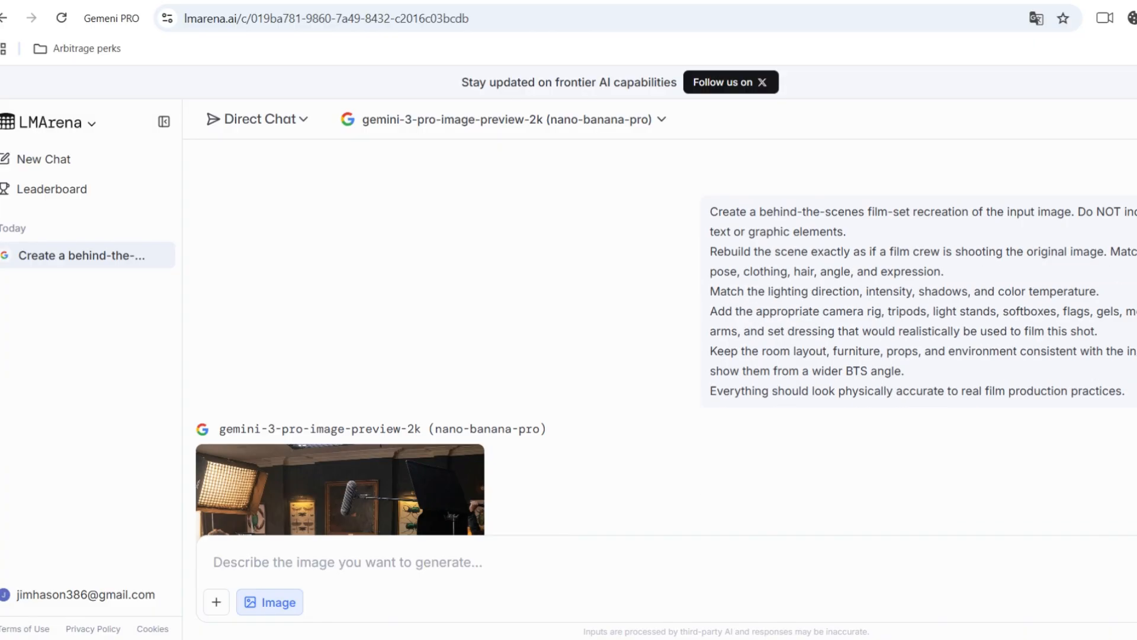
click(346, 327)
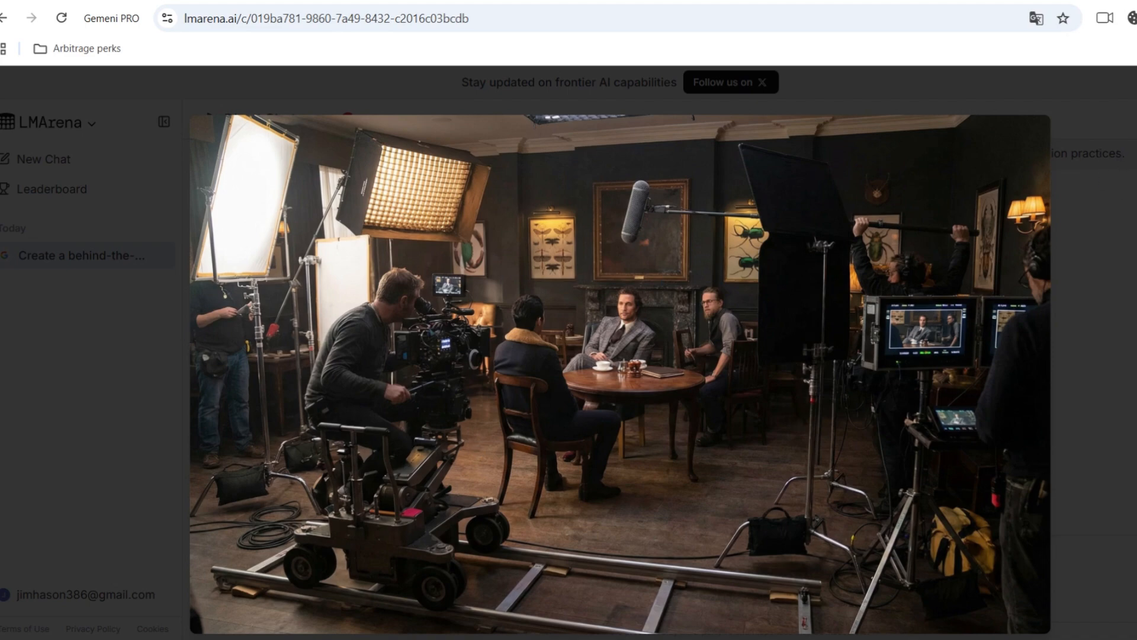
key(Escape)
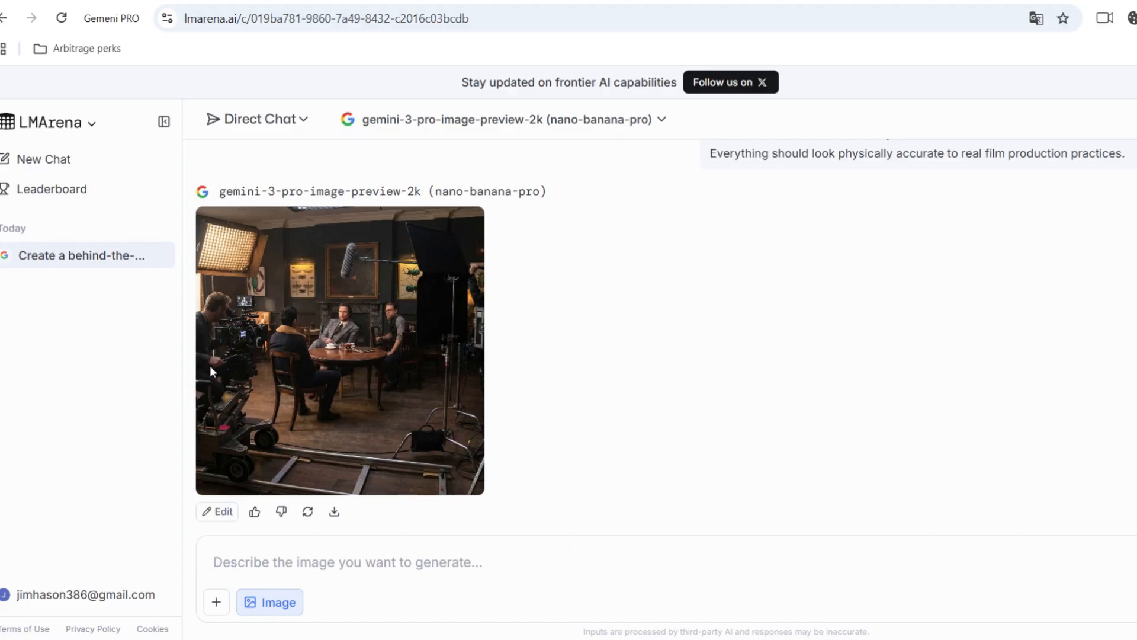
Attach the cernak image, submit the same behind-the-scenes film-set recreation prompt, and compare the source with the enlarged result.
click(218, 604)
double_click(188, 112)
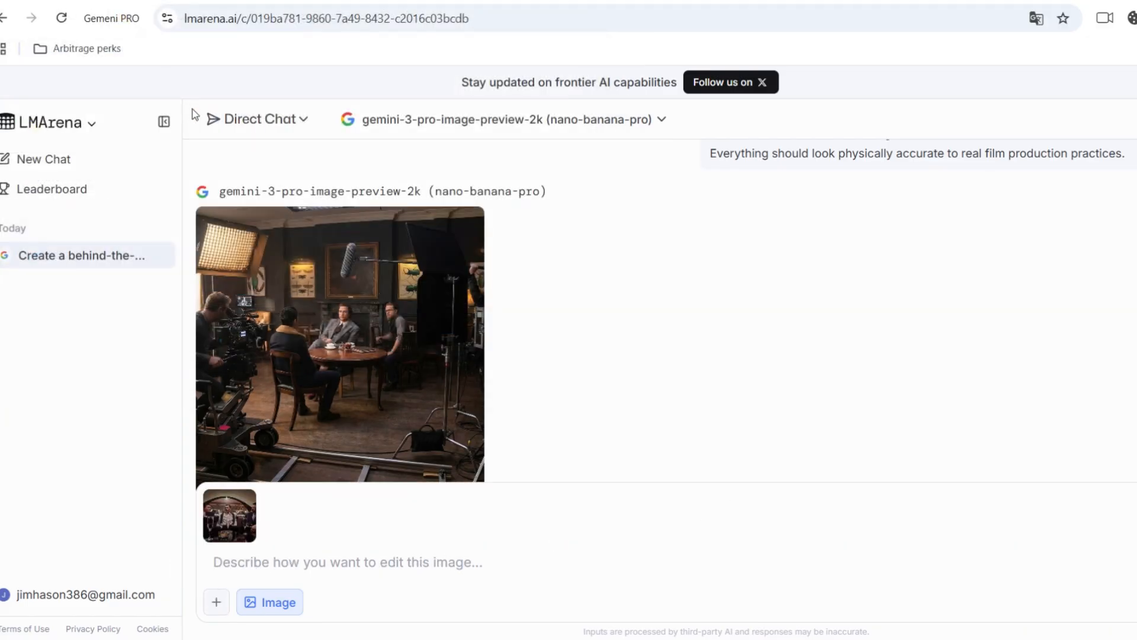
click(240, 561)
text(Create a behind-the-scenes film-set recreation of the input image. Do NOT include any poster text or graphic elements. Rebuild the scene exactly as if a film crew is shooting the original image. Match the character's pose, clothing, hair, angle, and expression. Match the lighting direction, intensity, shadows, and color temperature. Add the appropriate camera rig, tripods, light stands, softboxes, flags, gels, monitors, boom arms, and set dressing that would realistically be used to achieve this shot. Keep the room layout, furniture, props, and environment consistent with the input image, but show them from a wider BTS angle. Everything should look physically accurate to real film production practices.)
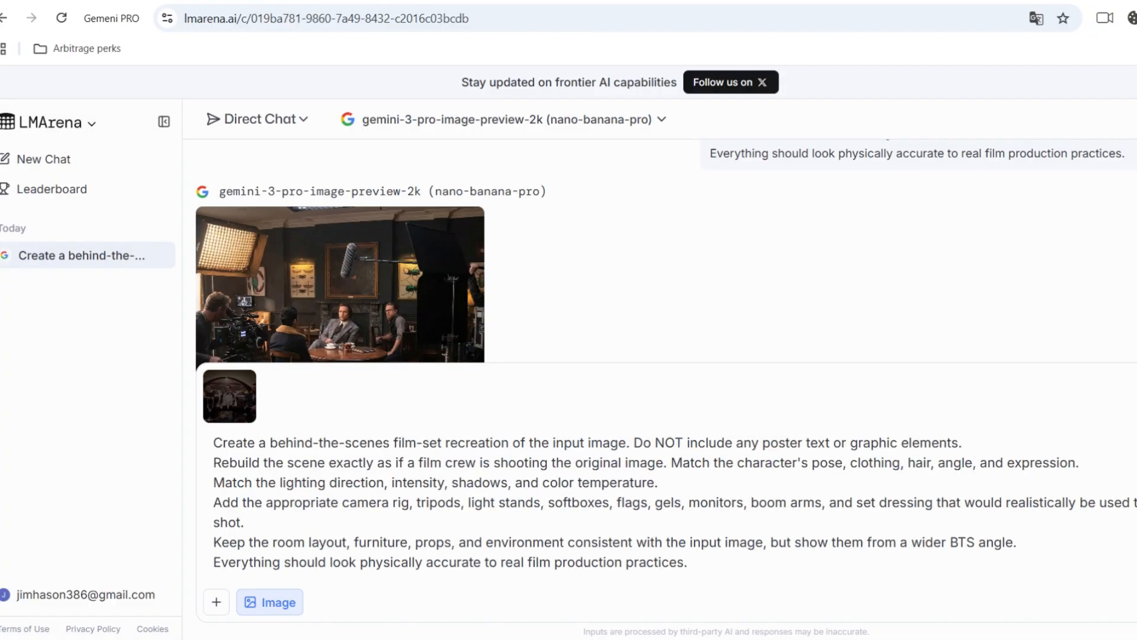
key(Return)
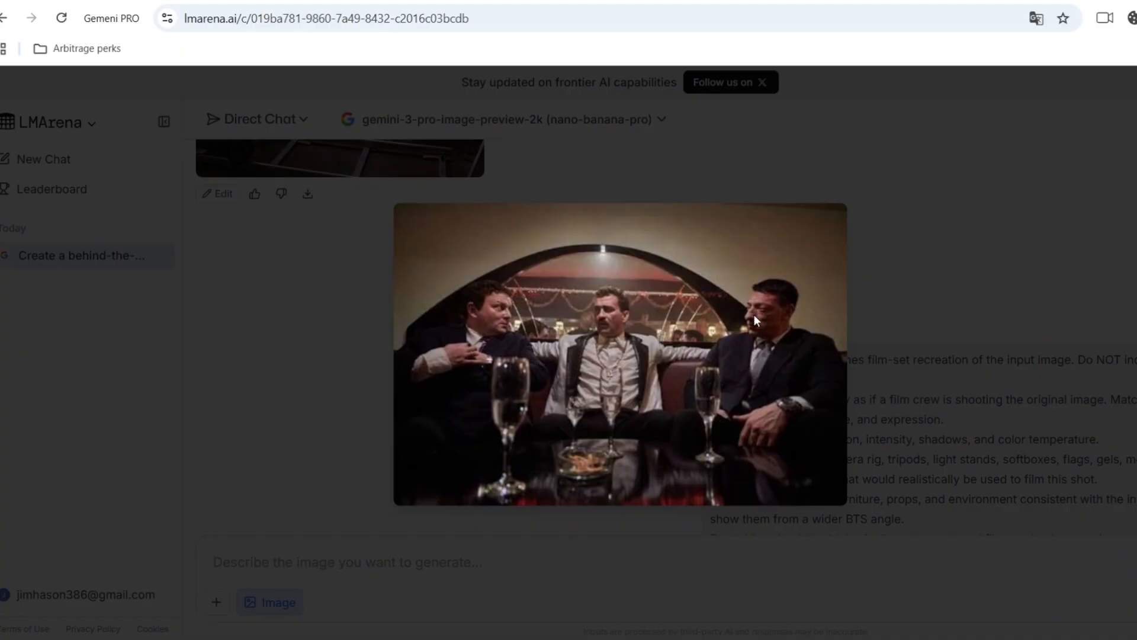
click(356, 361)
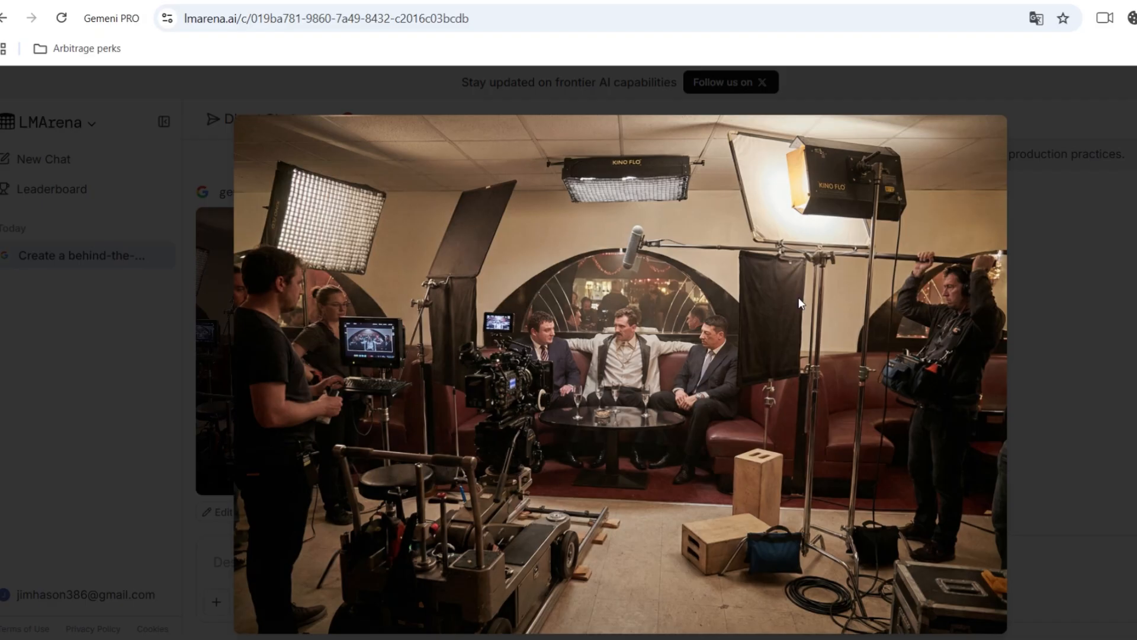
click(1094, 195)
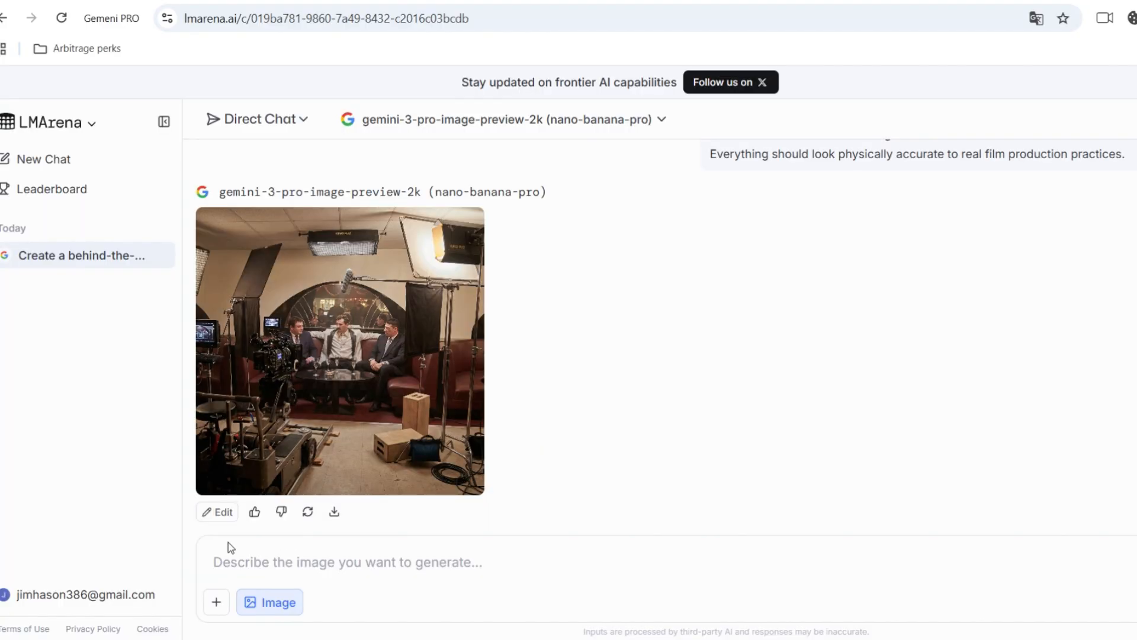
Attach the gent2 poster image, generate a behind-the-scenes film-set recreation with the same prompt, and view the result enlarged.
click(217, 603)
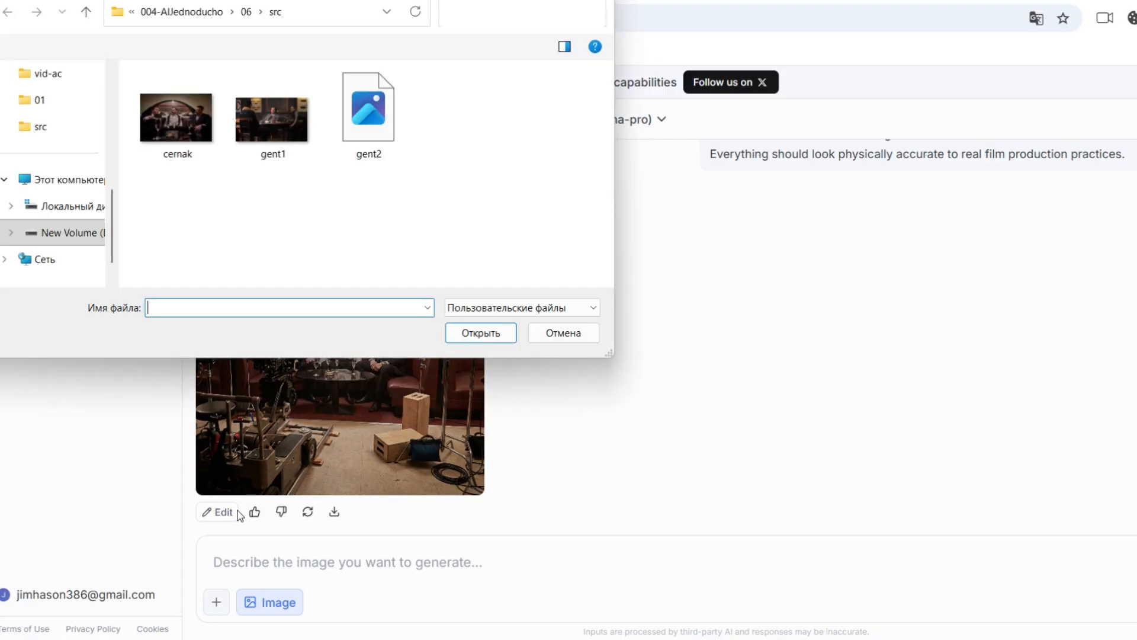
click(363, 92)
double_click(364, 91)
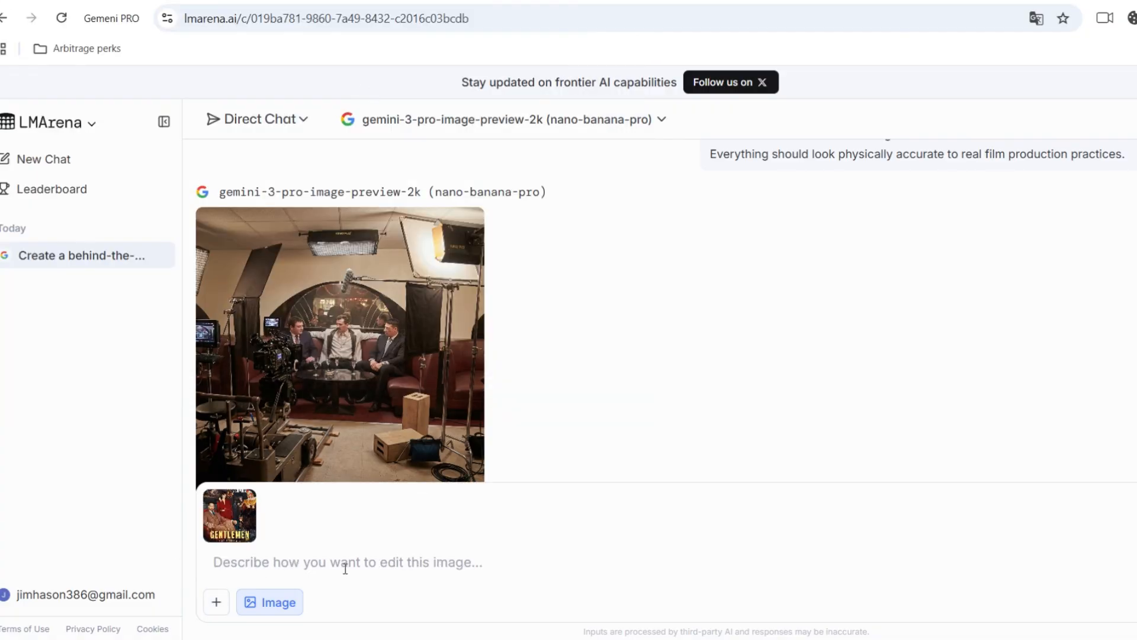
text(Create a behind-the-scenes film-set recreation of the input image. Do NOT include any poster text or graphic elements. Rebuild the scene exactly as if a film crew is shooting the original image. Match the character's pose, clothing, hair, angle, and expression. Match the lighting direction, intensity, shadows, and color temperature. Add the appropriate camera rig, tripods, light stands, softboxes, flags, gels, monitors, boom arms, and set dressing that would realistically be used to capture this shot. Keep the room layout, furniture, props, and environment consistent with the input image, but show them from a wider BTS angle. Everything should look physically accurate to real film production practices.)
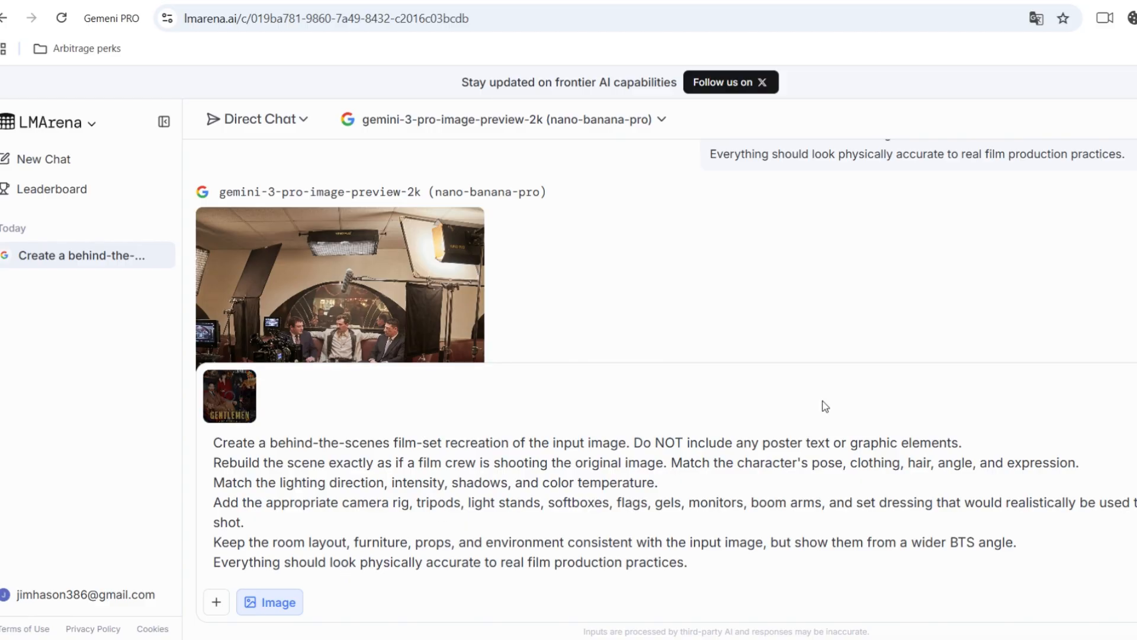
key(Return)
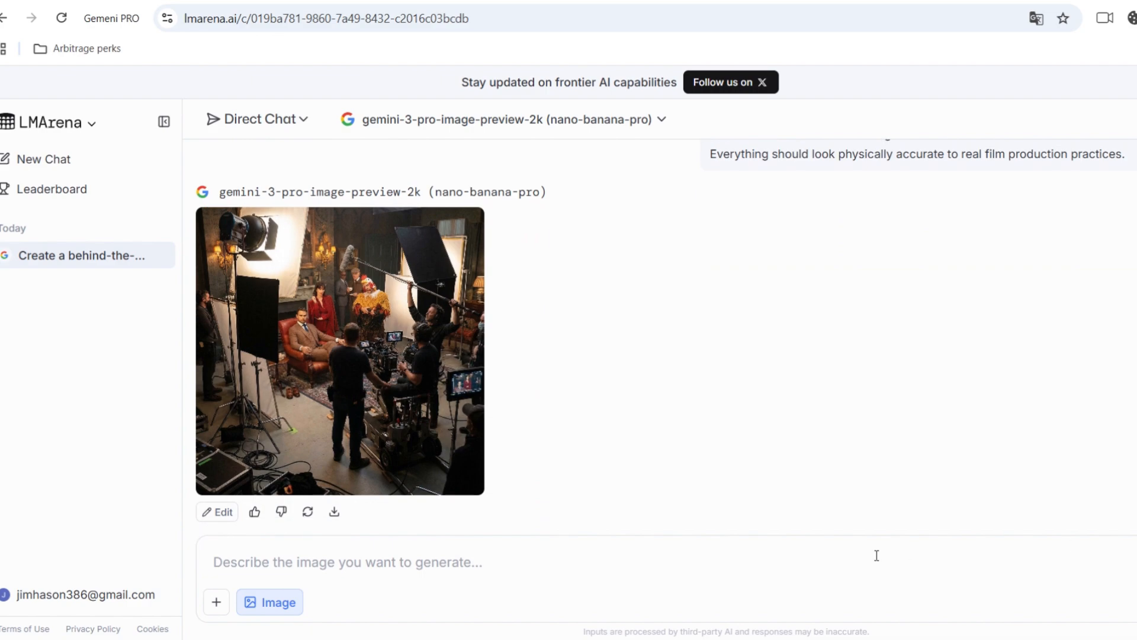
click(349, 329)
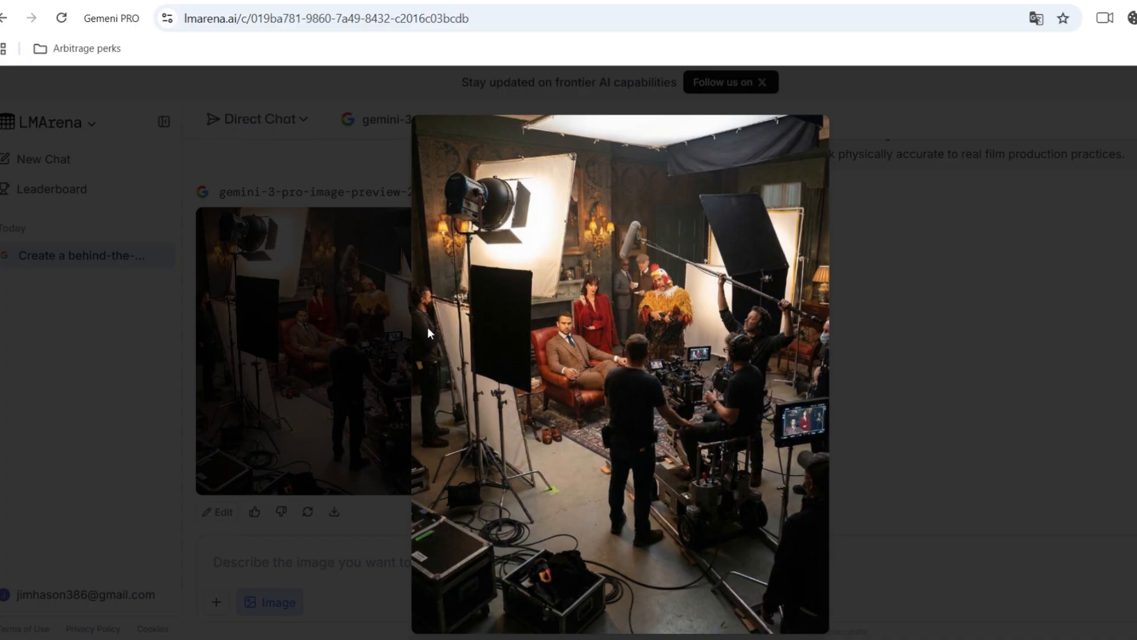
click(904, 352)
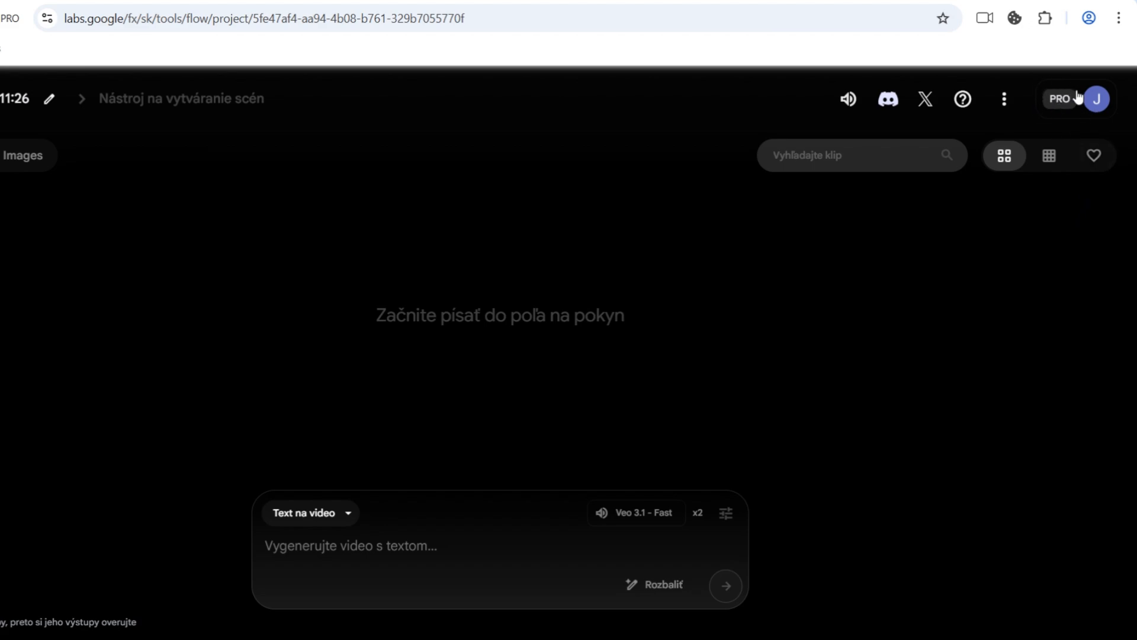
Open the account details in Flow to check the available AI credits.
click(1097, 100)
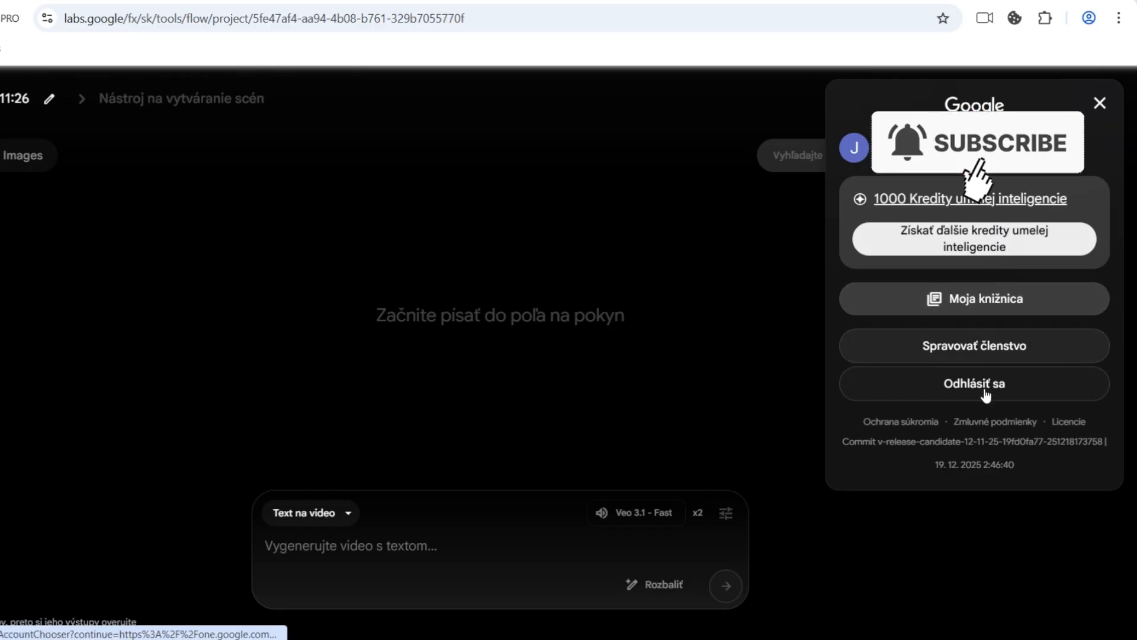
Close the account details and review the video models available for text-to-video generation.
click(1100, 104)
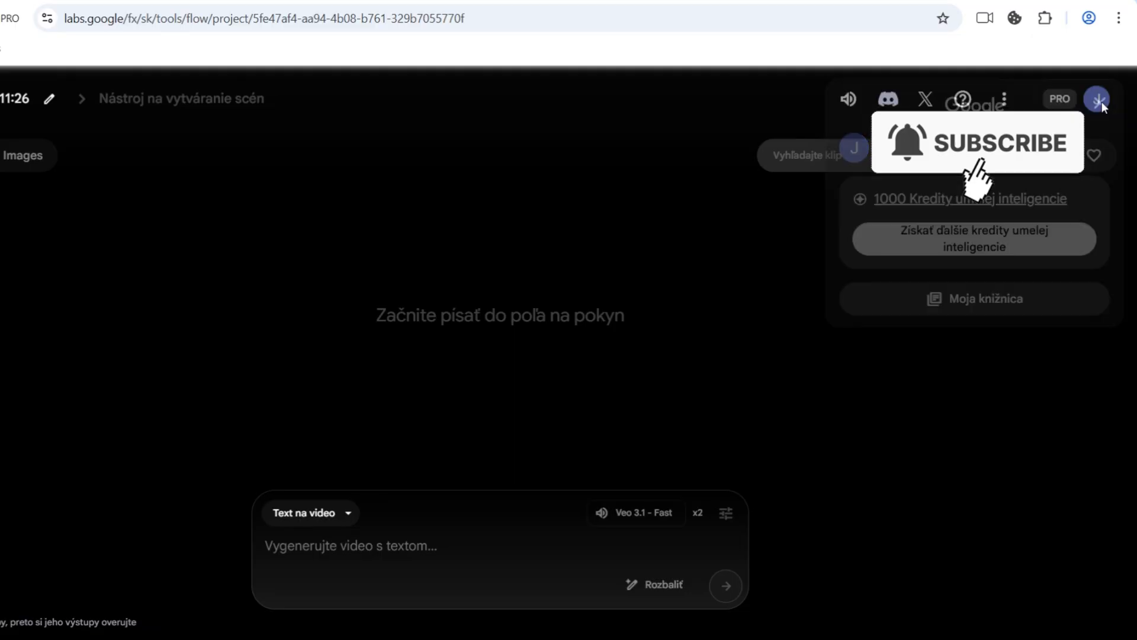
click(639, 516)
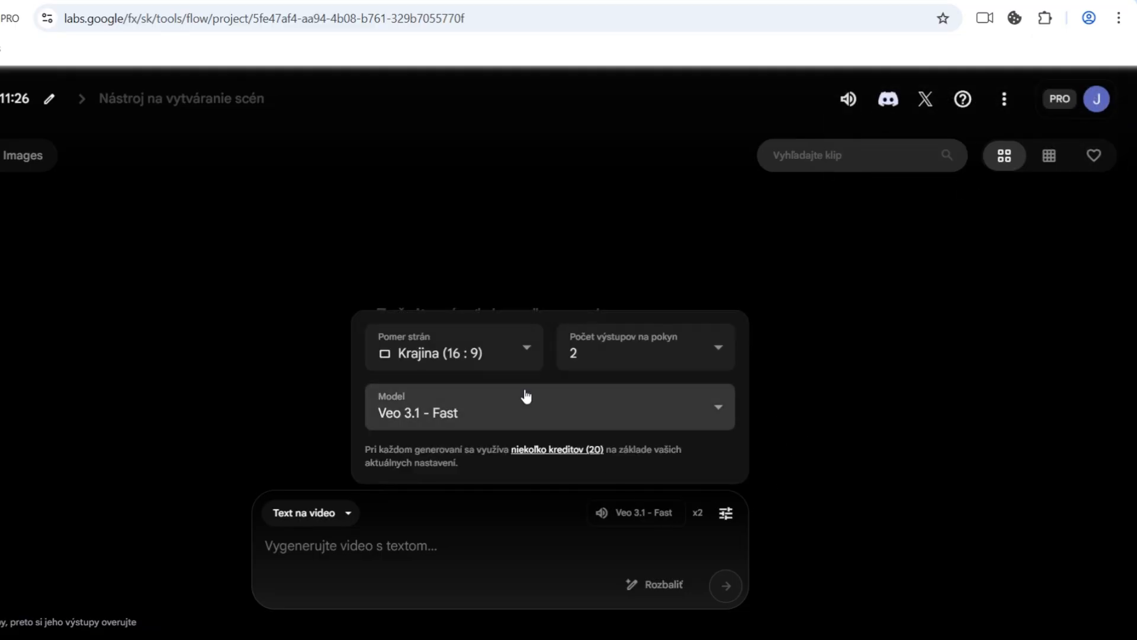
click(489, 413)
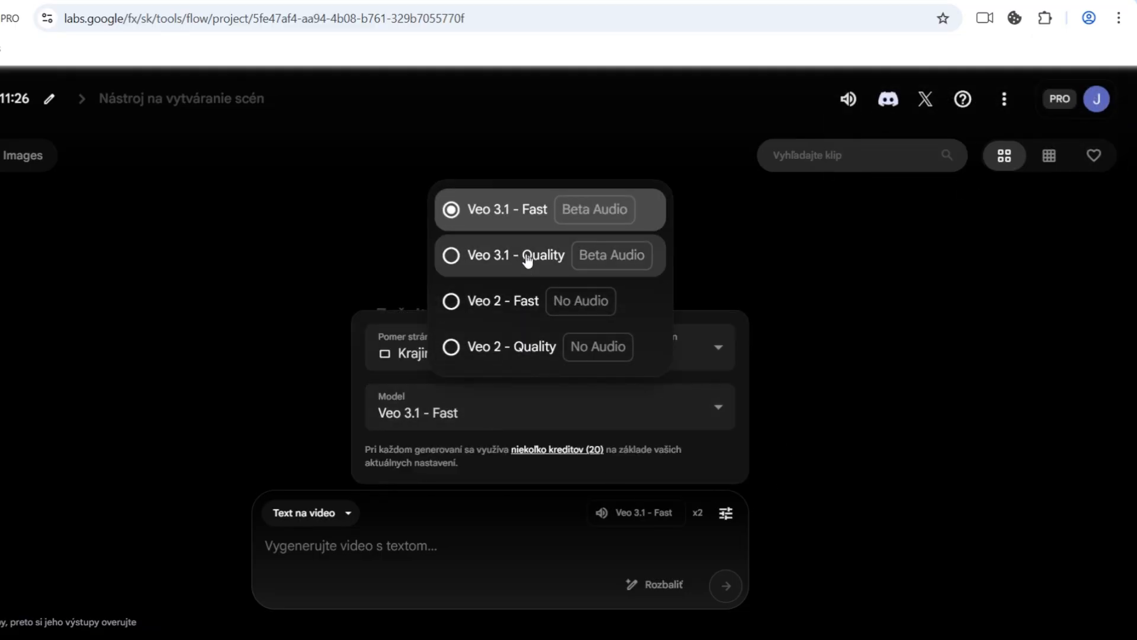
click(268, 410)
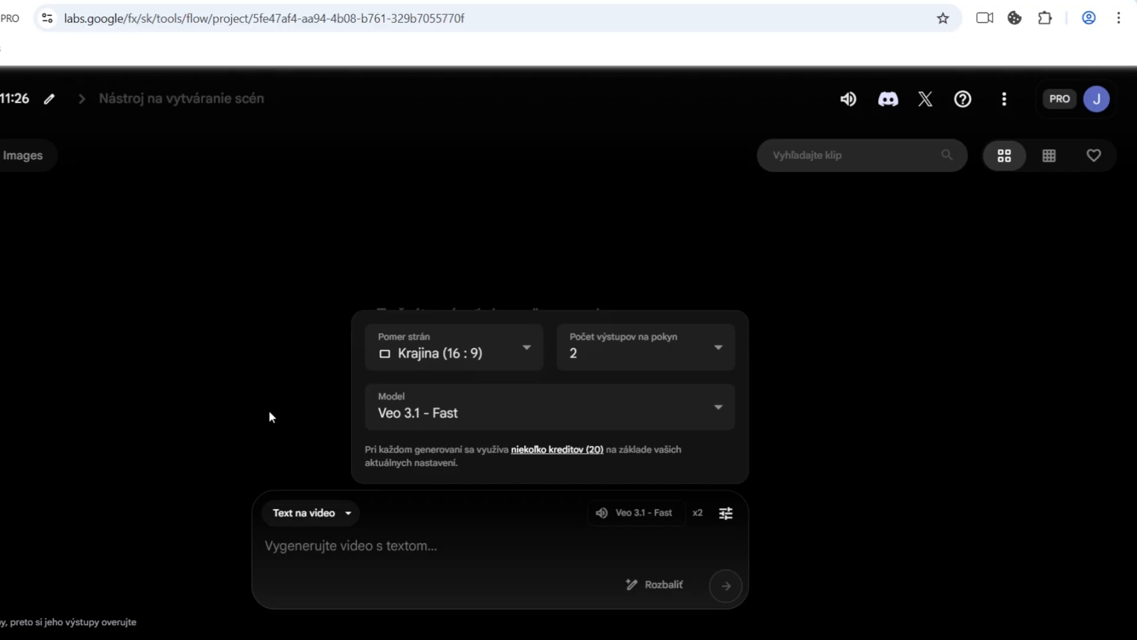
Switch the generation mode to Vytvoriť obrázok and review its output settings and image model options.
click(314, 512)
click(296, 468)
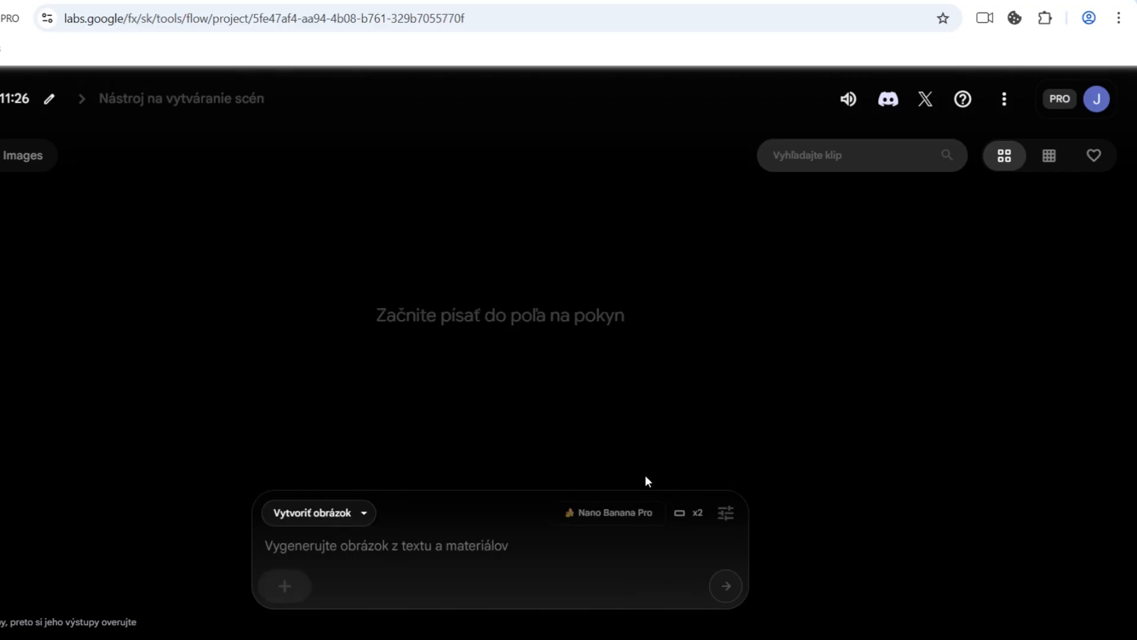
click(726, 514)
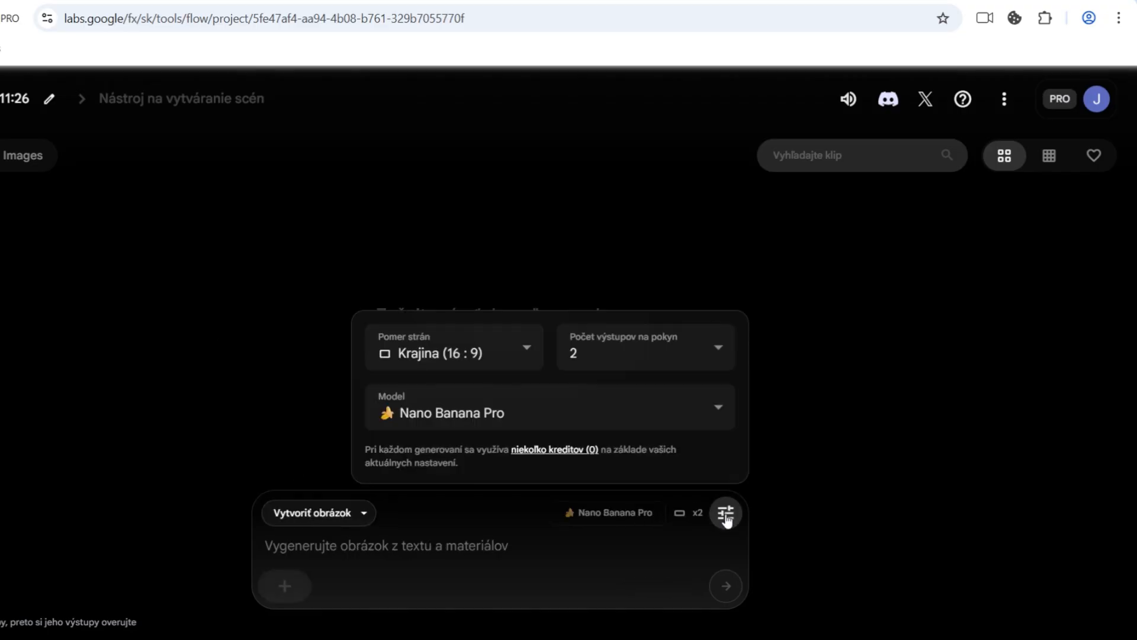
click(448, 413)
click(425, 412)
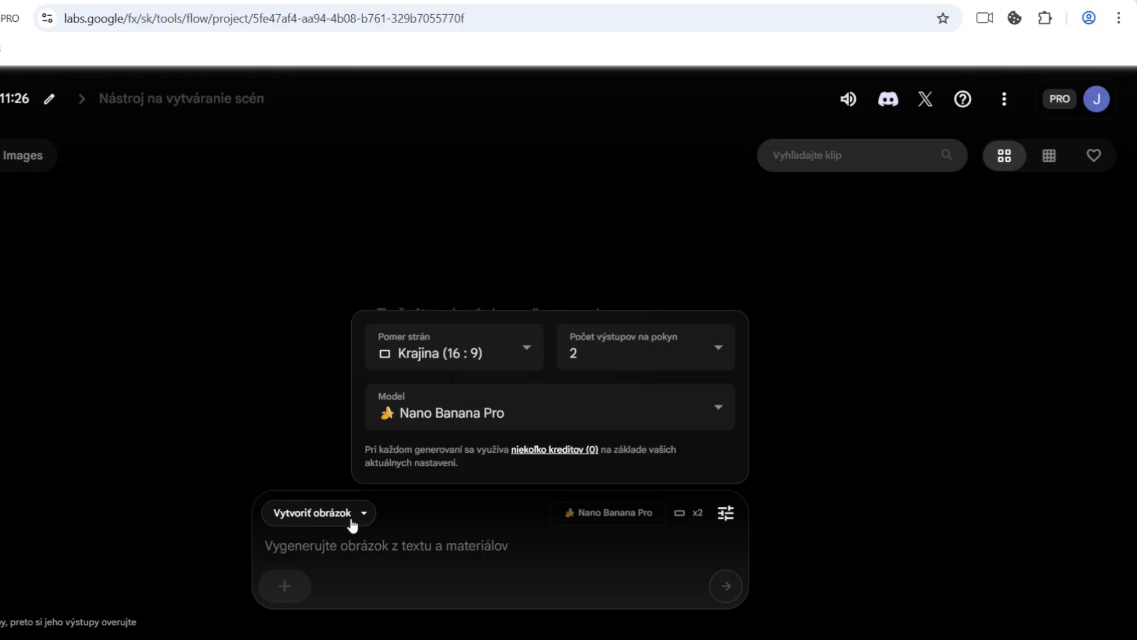
Switch the generation mode to Snímky do videa and check its generation settings.
click(351, 518)
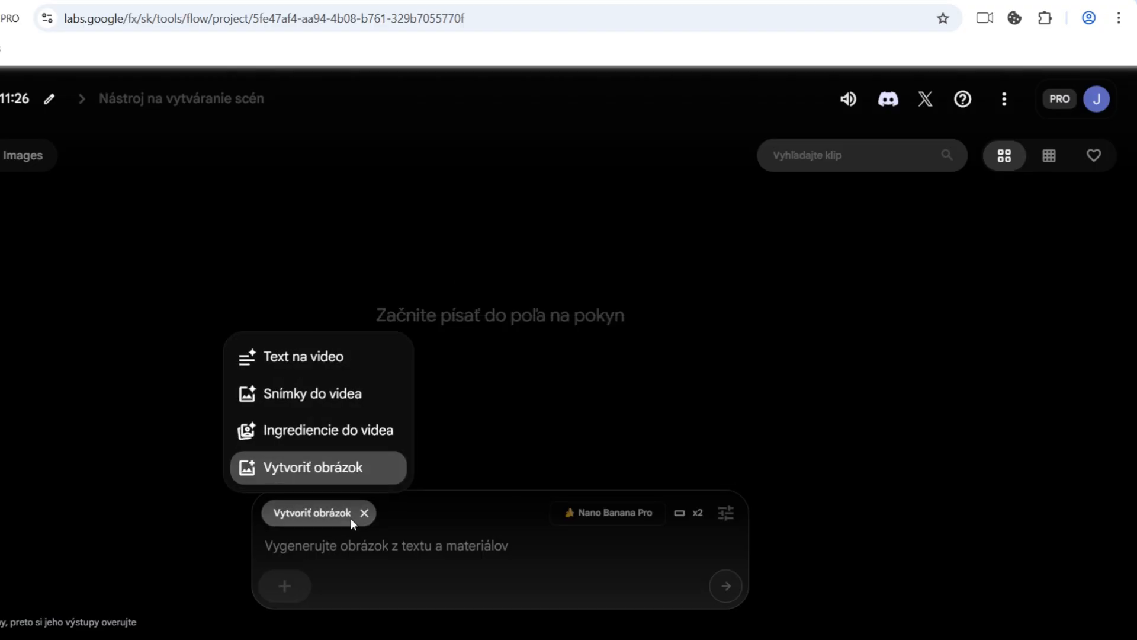
click(321, 410)
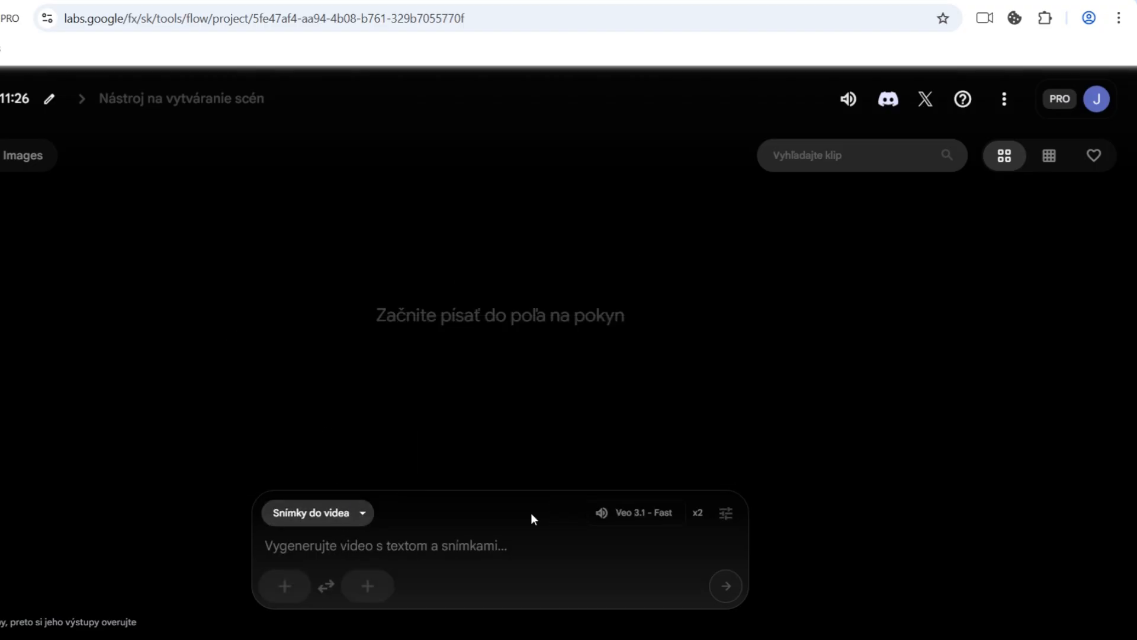
click(630, 518)
click(256, 477)
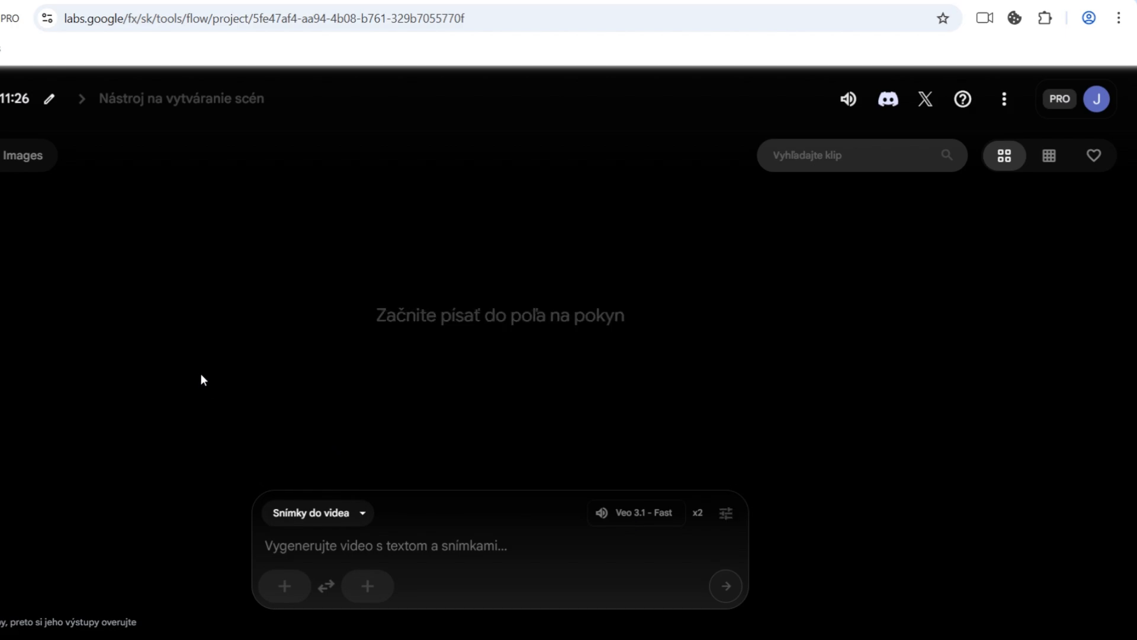